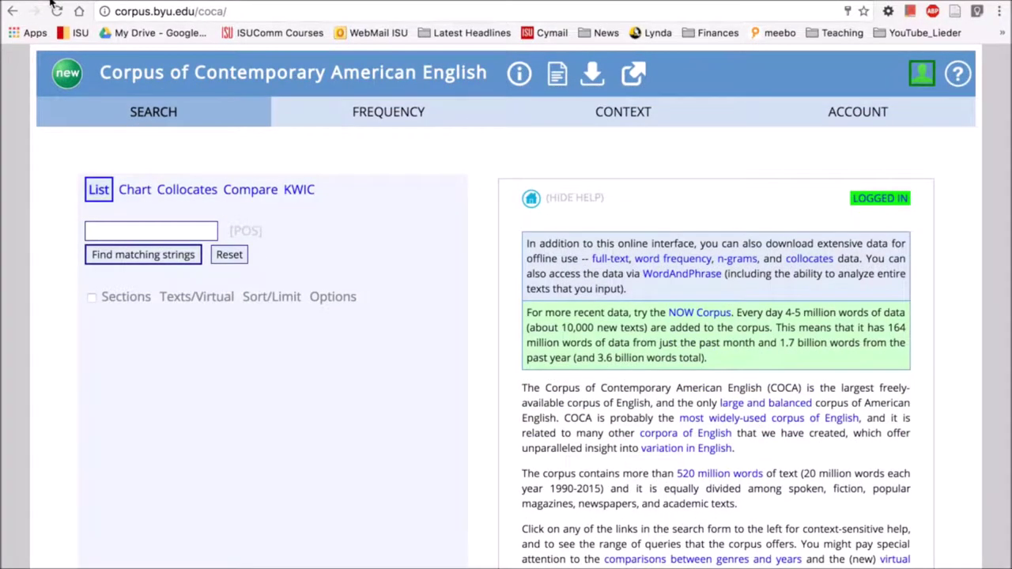
Switch to the KWIC search form and place the cursor in the empty search word box.
{"action": "left_click", "coordinate": [298, 191]}
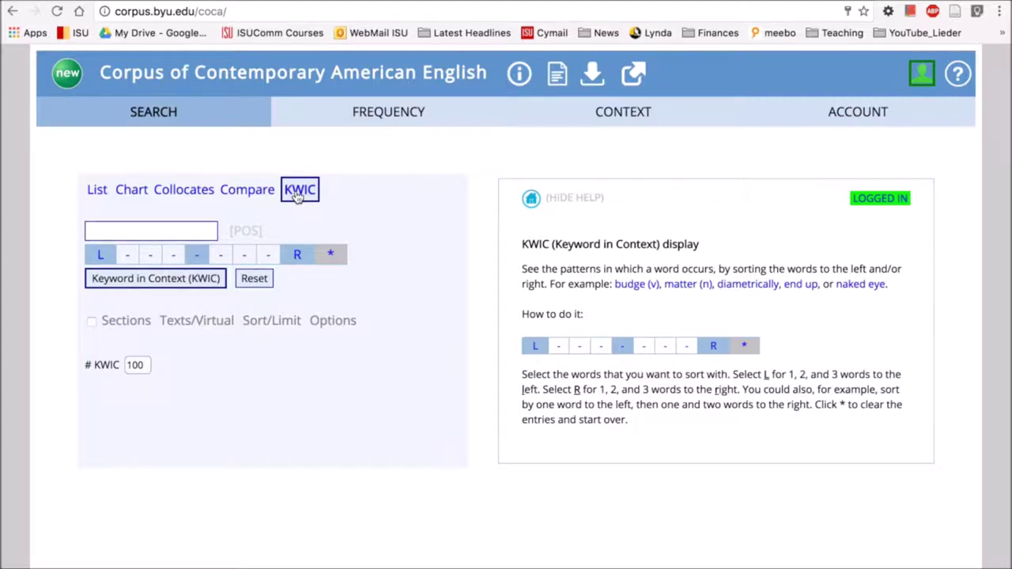
{"action": "left_click", "coordinate": [161, 236]}
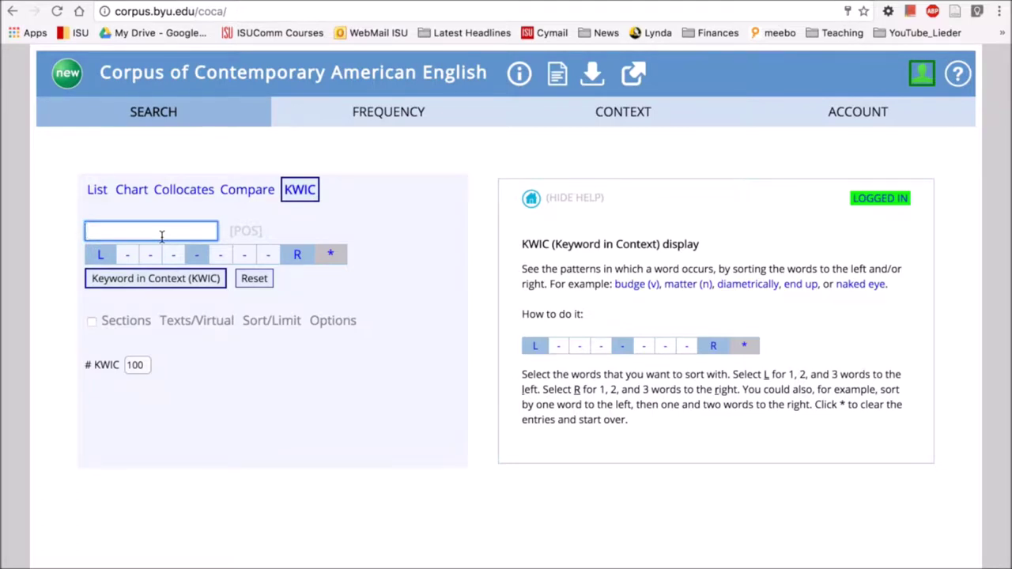
Run a KWIC search for 'go for a run', sorted by 1 and 2 words right, then 1 left.
{"action": "type", "text": "go for a run"}
{"action": "left_click", "coordinate": [224, 259]}
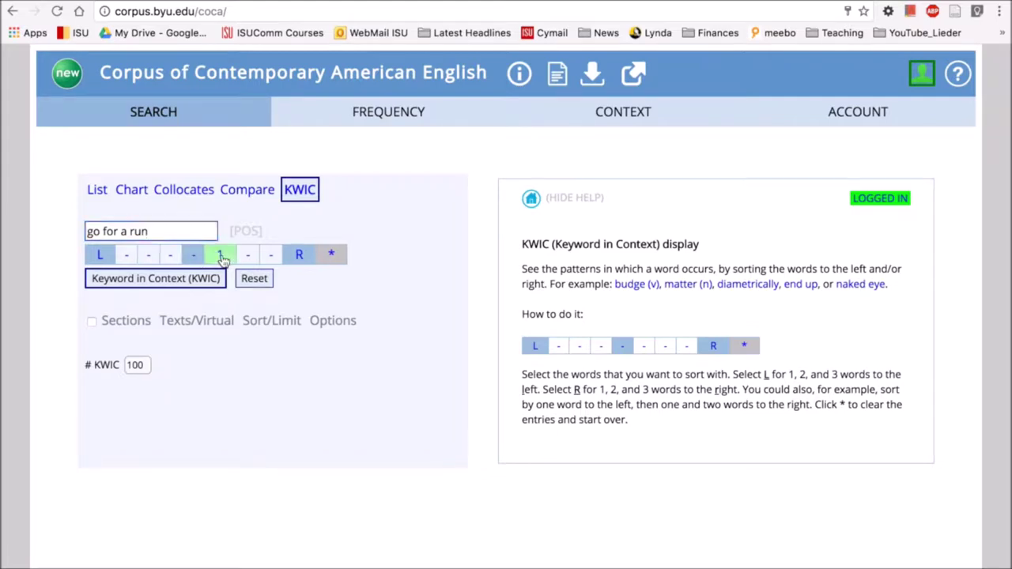
{"action": "left_click", "coordinate": [246, 258]}
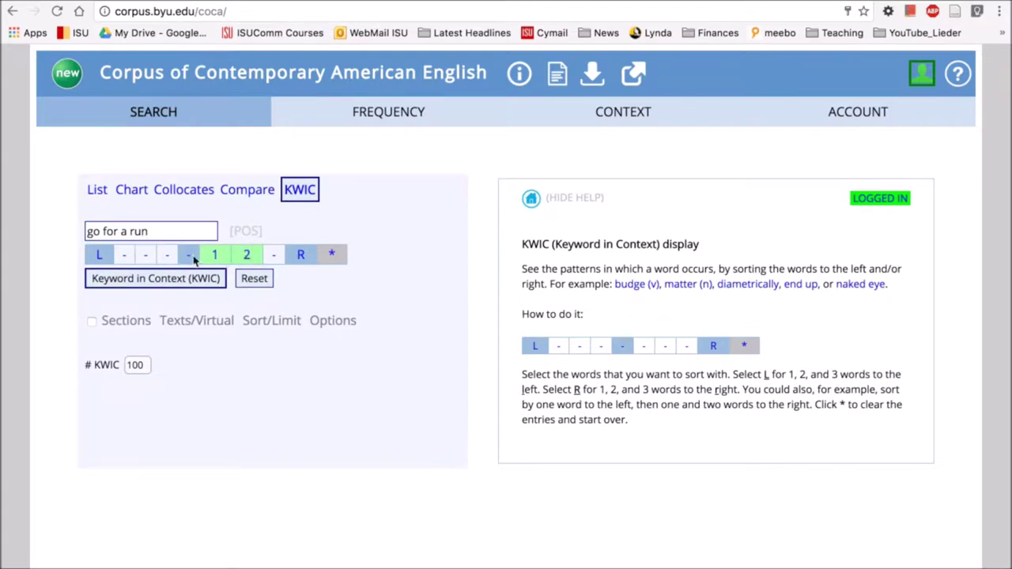
{"action": "left_click", "coordinate": [167, 258]}
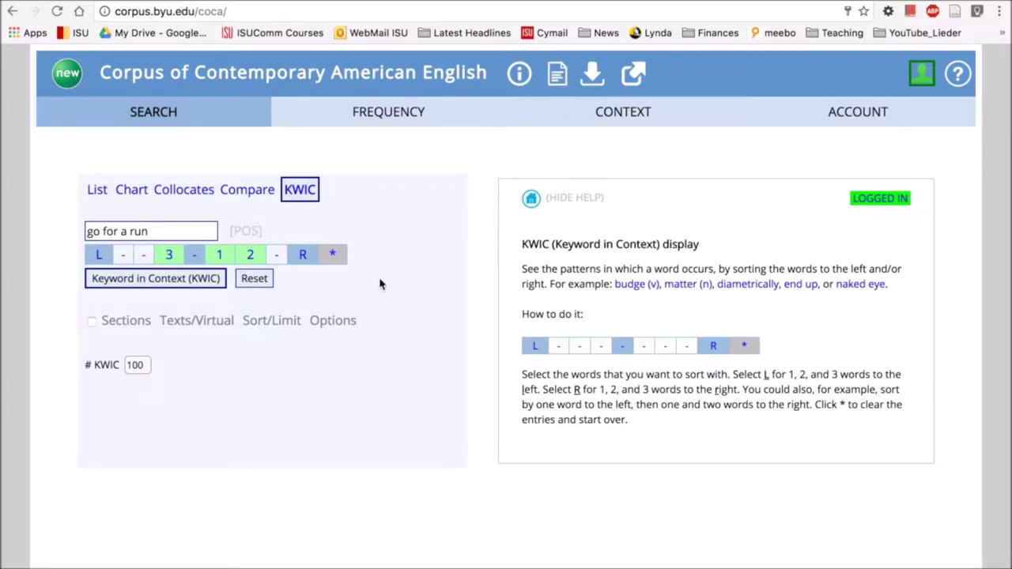
{"action": "left_click", "coordinate": [149, 282]}
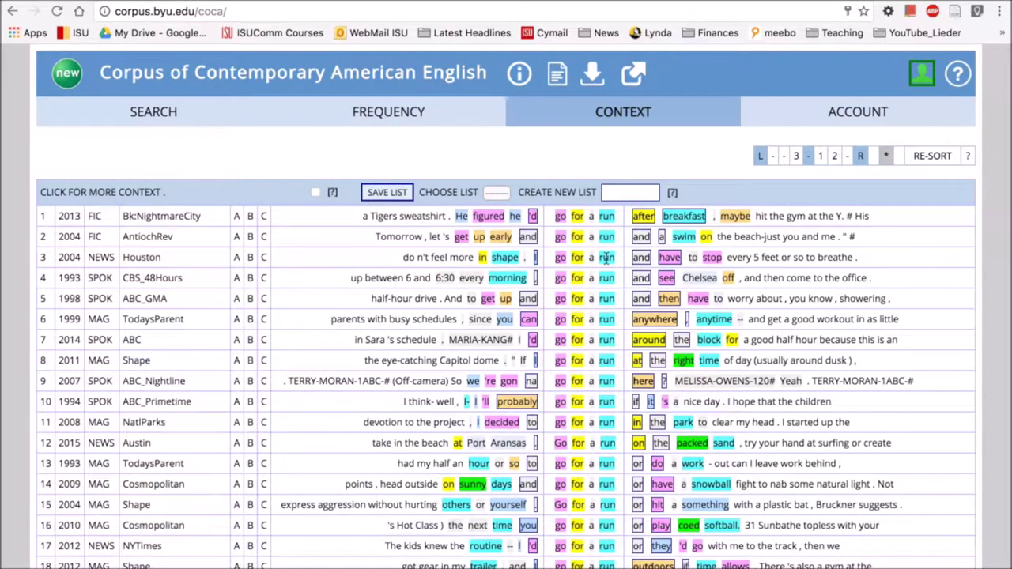
Browse the 'go for a run' concordance lines, ordered by following words from after through or.
{"action": "scroll", "coordinate": [606, 257], "scroll_direction": "down", "scroll_amount": 5}
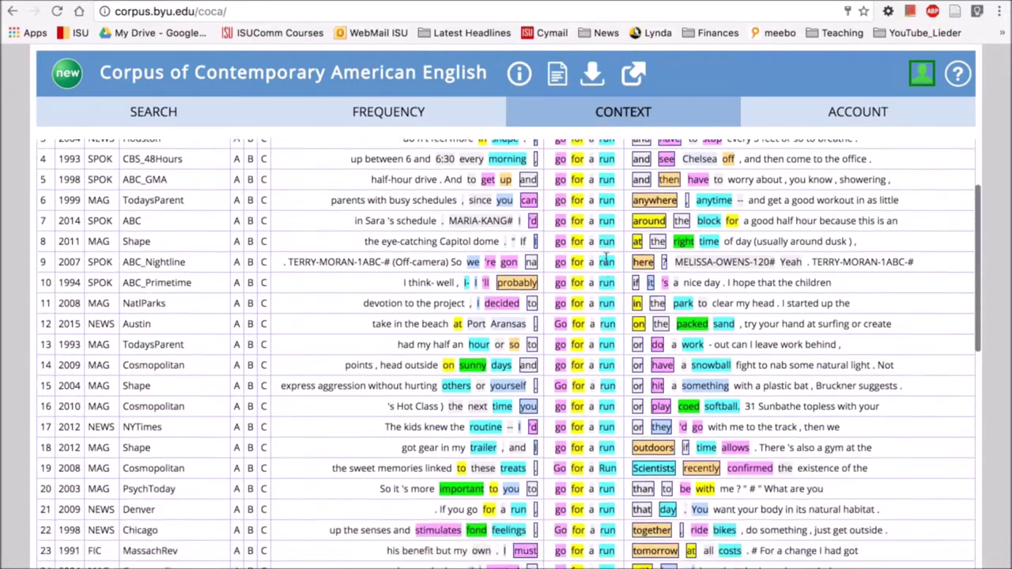
{"action": "scroll", "coordinate": [607, 257], "scroll_direction": "down", "scroll_amount": 3}
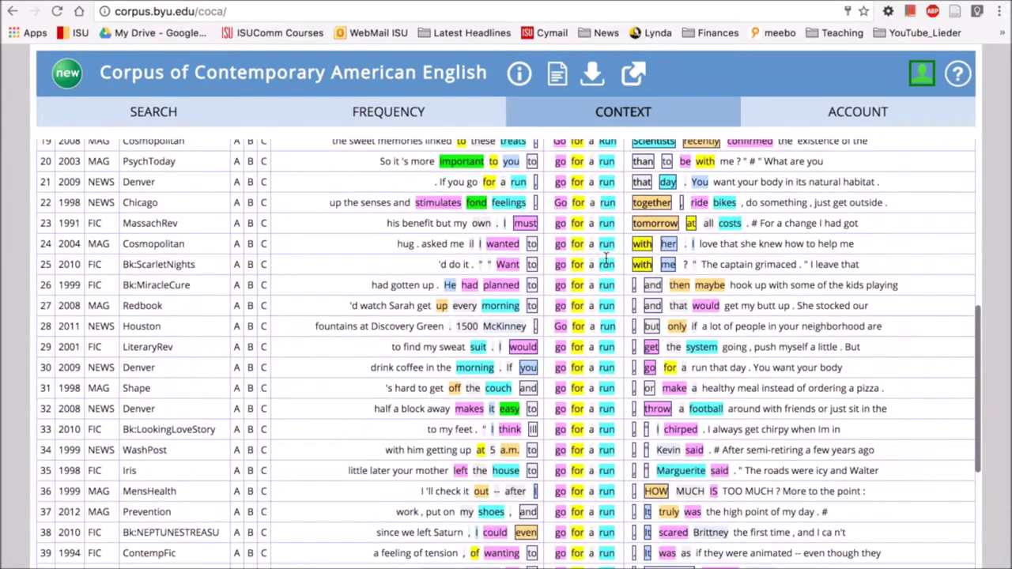
{"action": "scroll", "coordinate": [606, 244], "scroll_direction": "down", "scroll_amount": 8}
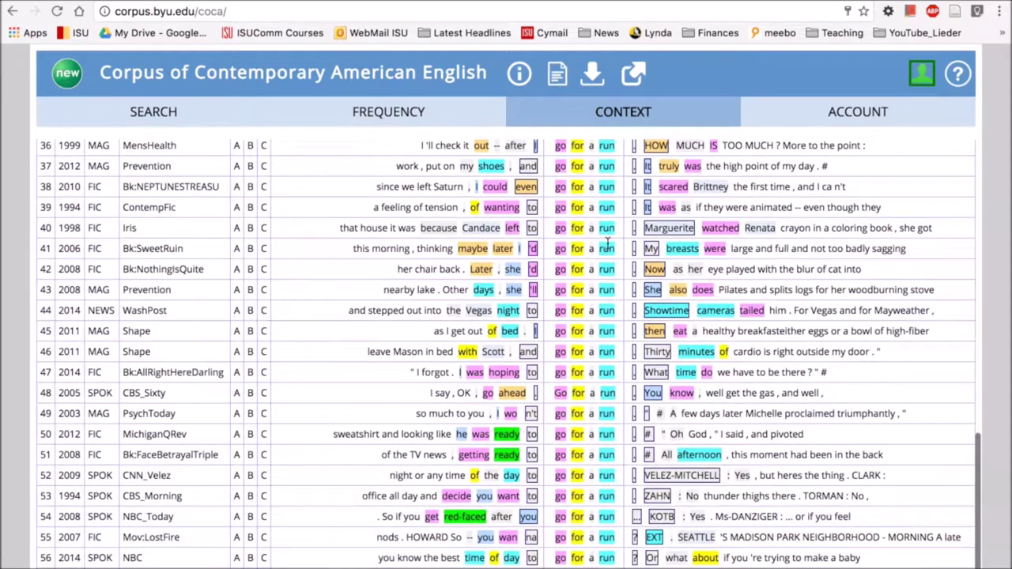
{"action": "scroll", "coordinate": [607, 243], "scroll_direction": "up", "scroll_amount": 13}
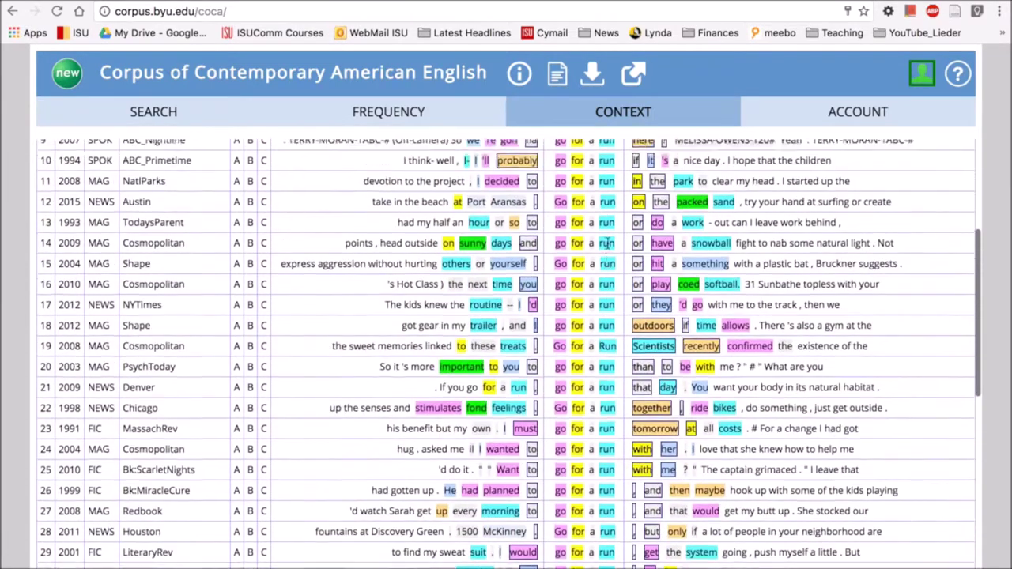
{"action": "scroll", "coordinate": [607, 244], "scroll_direction": "up", "scroll_amount": 5}
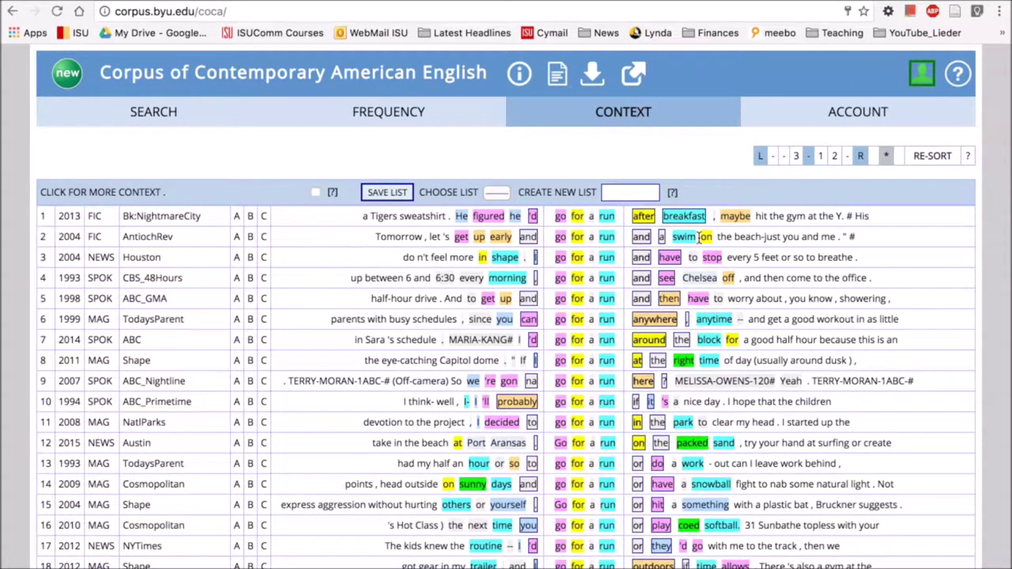
{"action": "scroll", "coordinate": [676, 339], "scroll_direction": "down", "scroll_amount": 5}
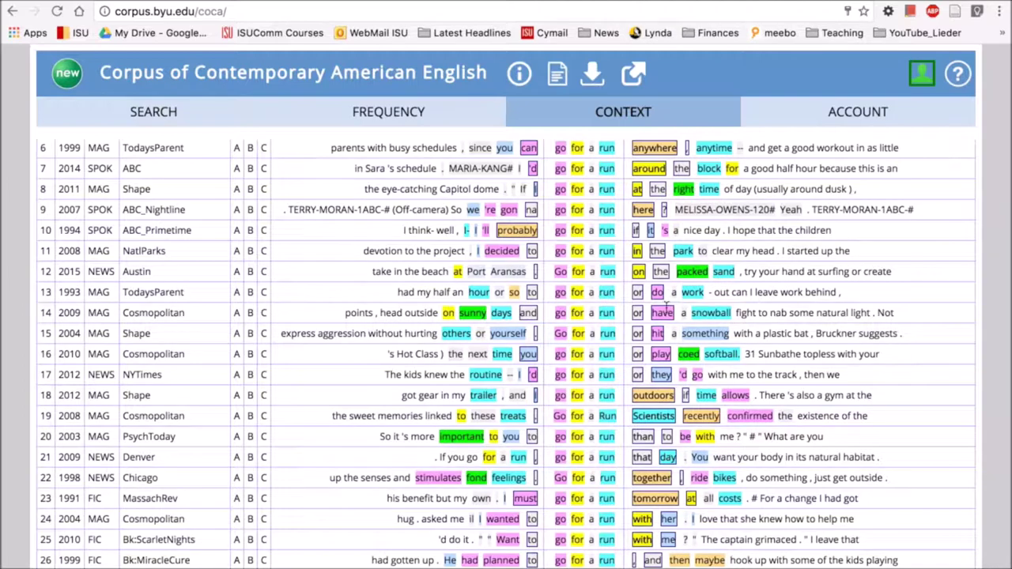
{"action": "scroll", "coordinate": [655, 351], "scroll_direction": "down", "scroll_amount": 3}
{"action": "scroll", "coordinate": [655, 351], "scroll_direction": "down", "scroll_amount": 5}
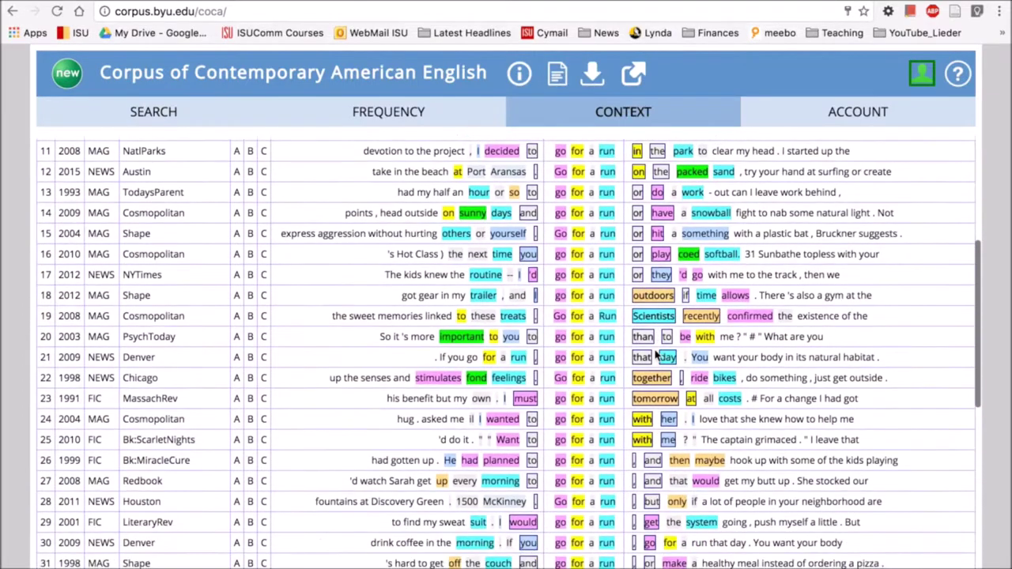
{"action": "scroll", "coordinate": [654, 353], "scroll_direction": "down", "scroll_amount": 5}
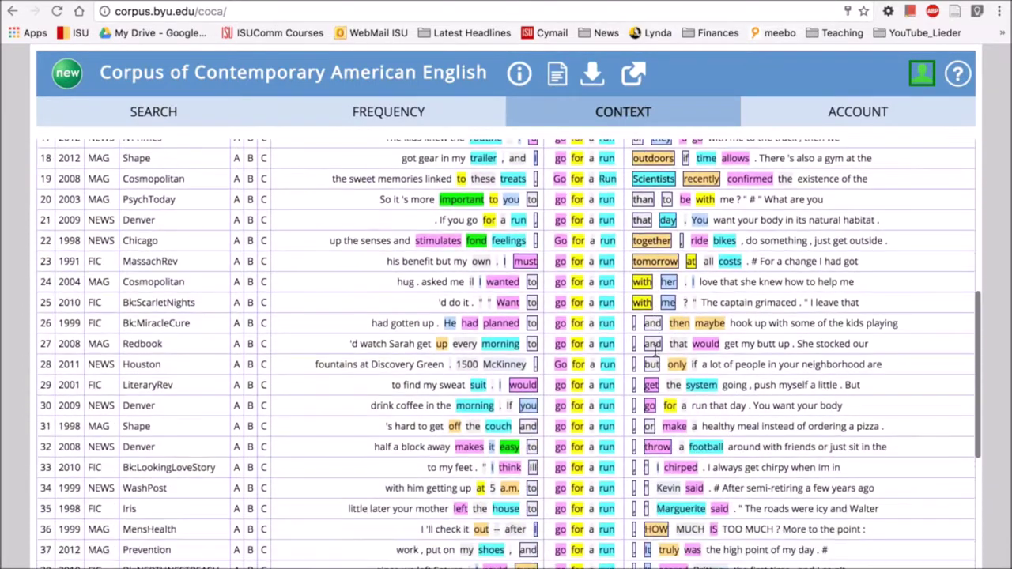
{"action": "scroll", "coordinate": [655, 353], "scroll_direction": "up", "scroll_amount": 15}
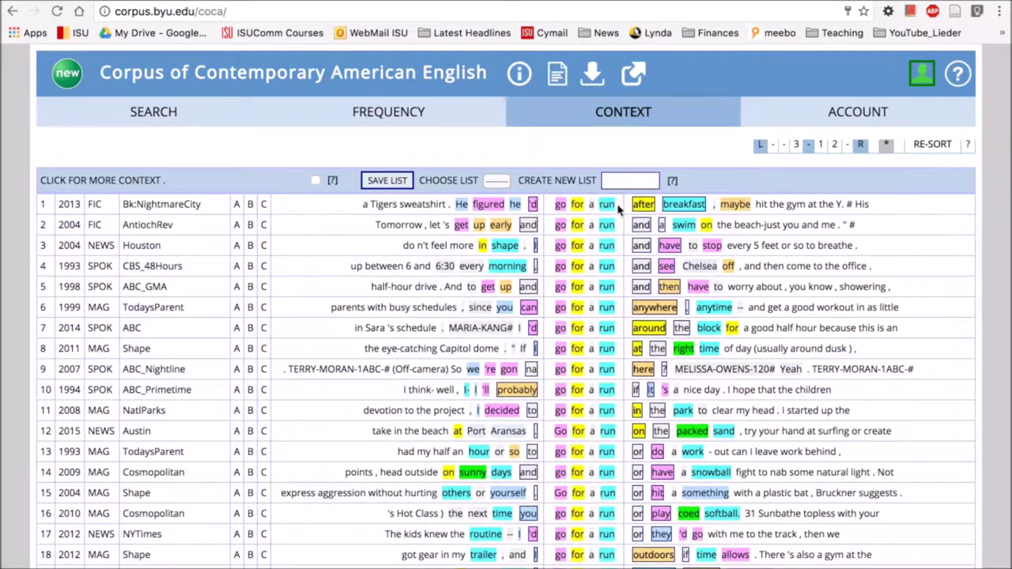
Replace the search phrase with 'take a run' and rerun the KWIC search.
{"action": "left_click", "coordinate": [166, 118]}
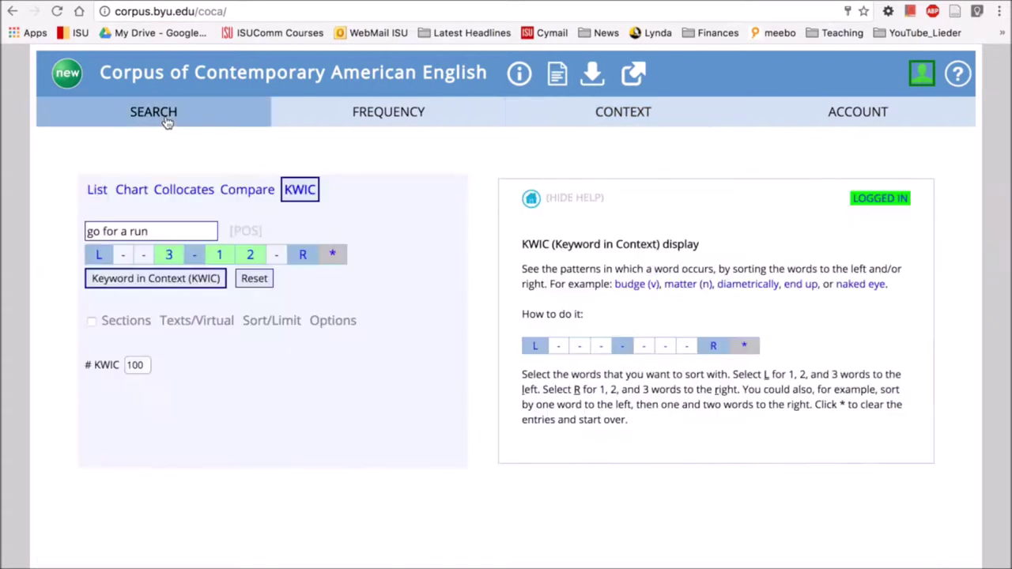
{"action": "left_click", "coordinate": [157, 232]}
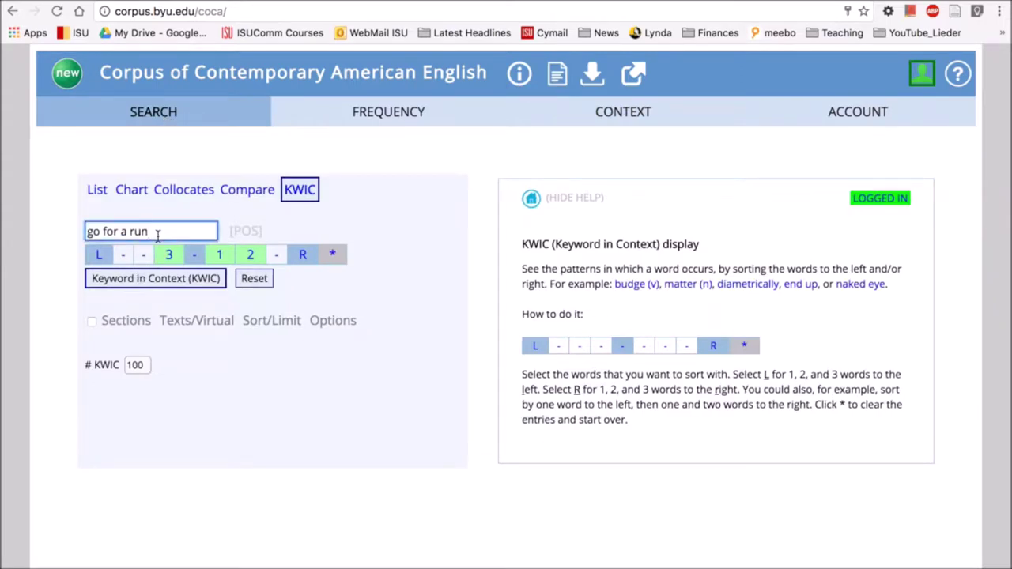
{"action": "left_click_drag", "start_coordinate": [154, 232], "coordinate": [55, 231]}
{"action": "type", "text": "take a run"}
{"action": "left_click", "coordinate": [136, 281]}
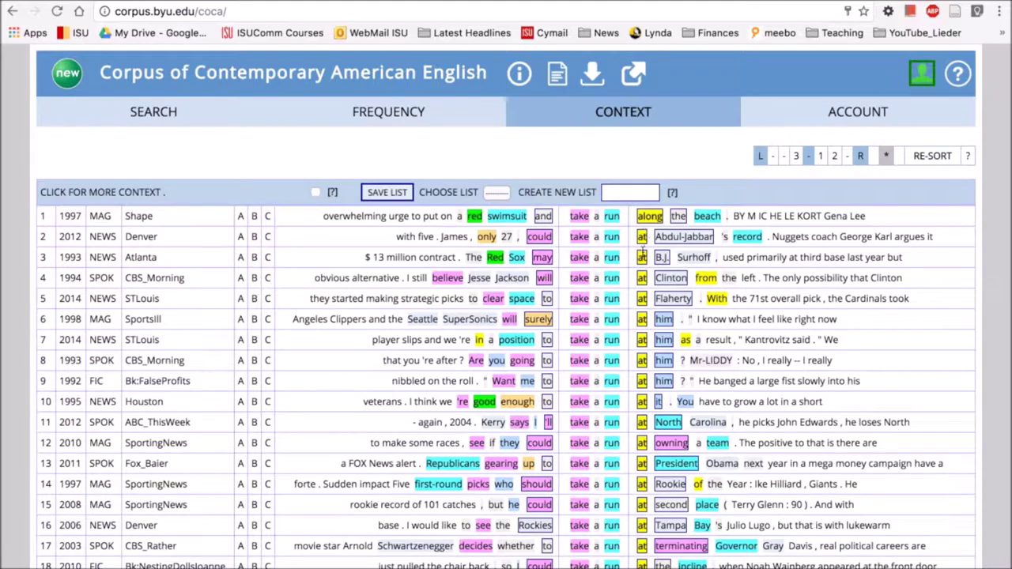
Scroll through the 'take a run' lines, mostly 'at' followed by him, it, the, them, this.
{"action": "scroll", "coordinate": [643, 253], "scroll_direction": "down", "scroll_amount": 3}
{"action": "scroll", "coordinate": [643, 276], "scroll_direction": "down", "scroll_amount": 5}
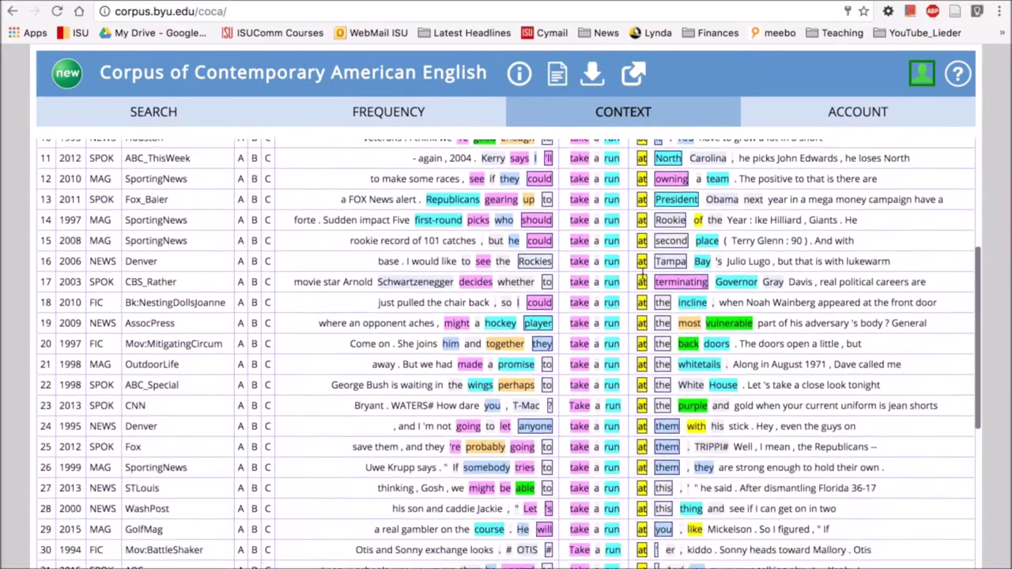
{"action": "scroll", "coordinate": [643, 273], "scroll_direction": "down", "scroll_amount": 1}
{"action": "scroll", "coordinate": [643, 273], "scroll_direction": "up", "scroll_amount": 2}
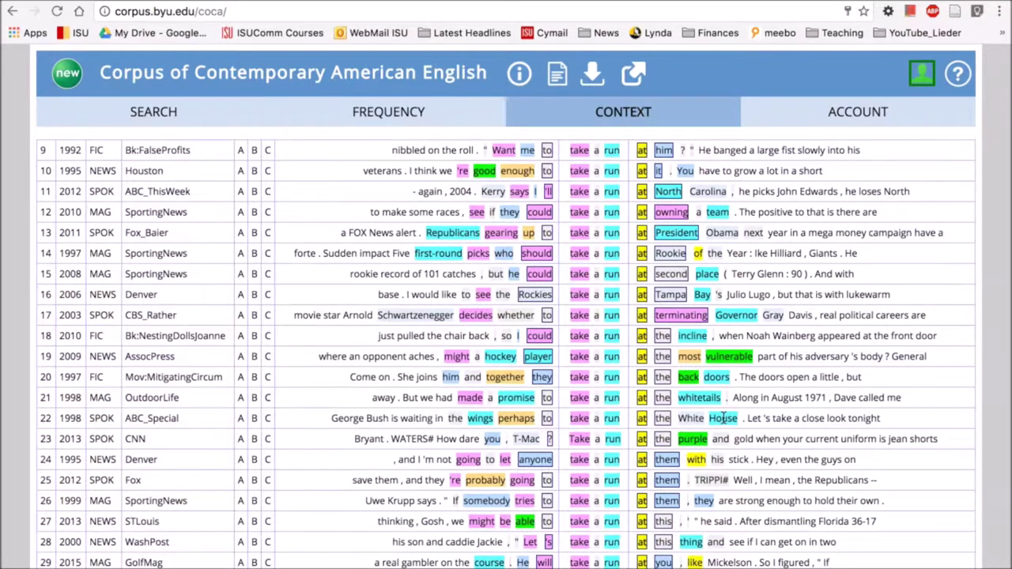
{"action": "scroll", "coordinate": [723, 419], "scroll_direction": "down", "scroll_amount": 2}
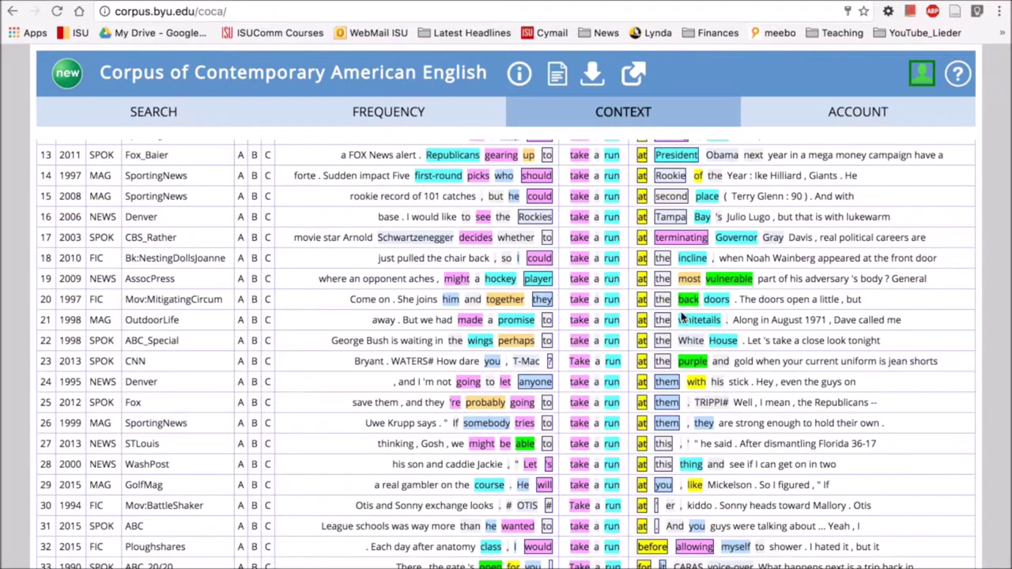
{"action": "scroll", "coordinate": [682, 317], "scroll_direction": "up", "scroll_amount": 3}
{"action": "scroll", "coordinate": [681, 316], "scroll_direction": "up", "scroll_amount": 3}
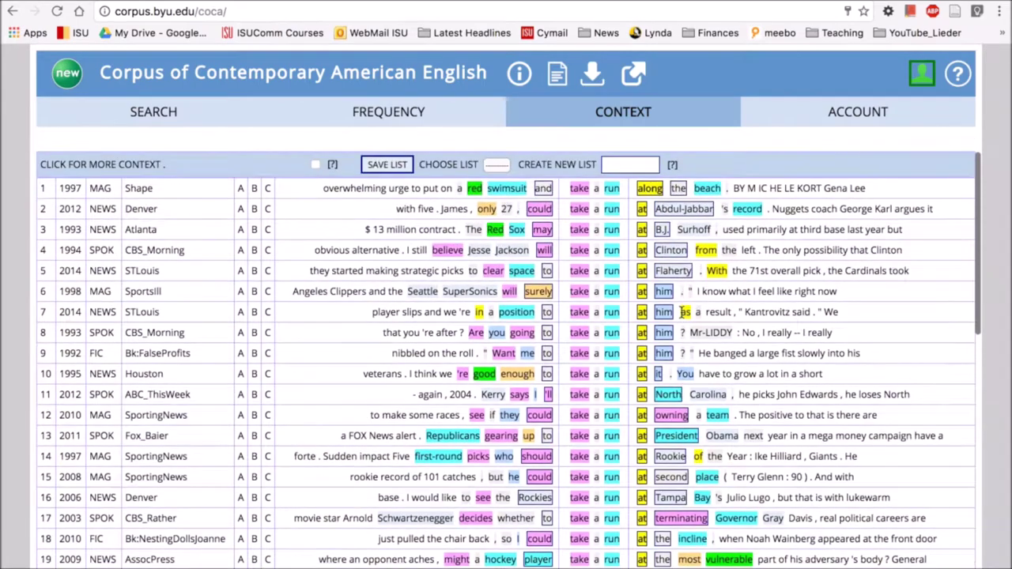
Search KWIC for run.[v*], limiting run to verb.ALL forms via the PoS list.
{"action": "left_click", "coordinate": [162, 113]}
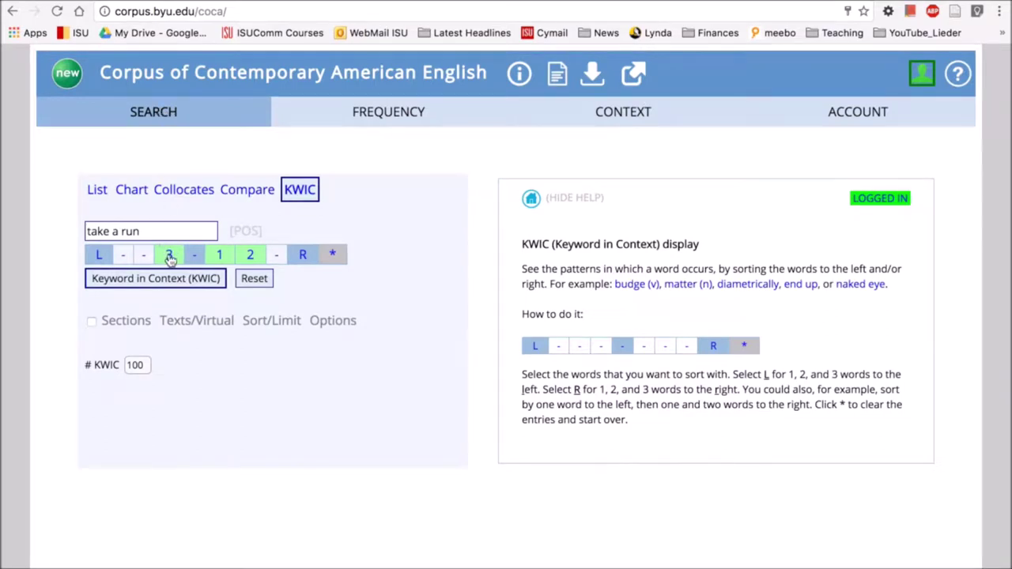
{"action": "left_click_drag", "start_coordinate": [149, 230], "coordinate": [68, 232]}
{"action": "type", "text": "r"}
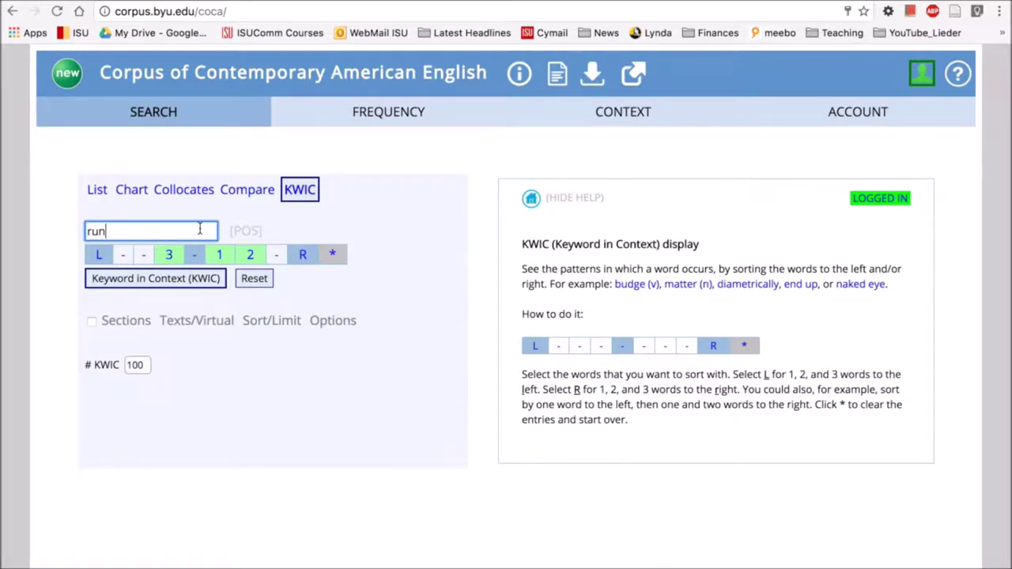
{"action": "type", "text": "."}
{"action": "left_click", "coordinate": [252, 237]}
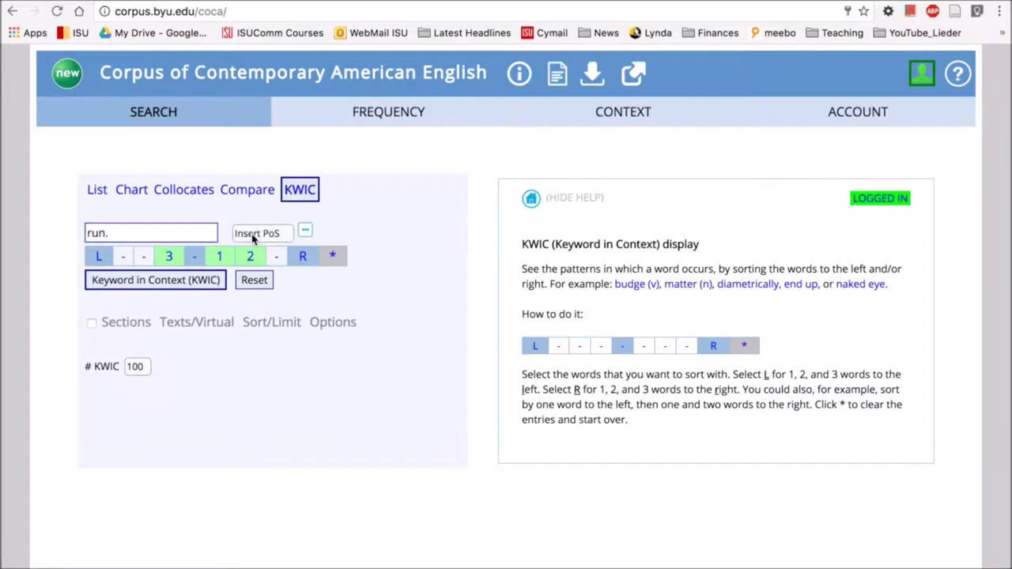
{"action": "left_click", "coordinate": [253, 236]}
{"action": "left_click", "coordinate": [254, 259]}
{"action": "left_click", "coordinate": [147, 281]}
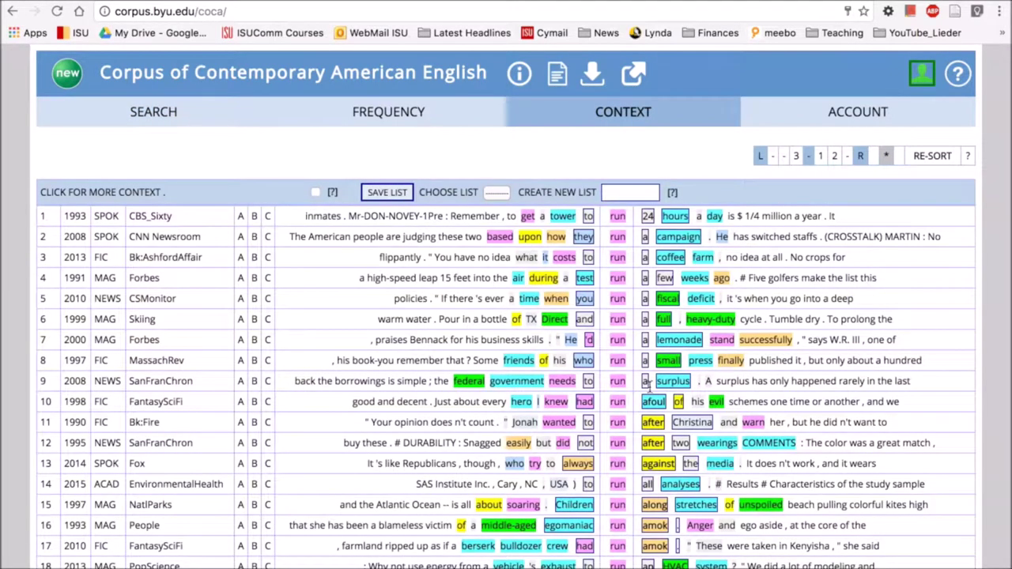
Look through the run-as-verb concordance lines, then return to the search form.
{"action": "scroll", "coordinate": [597, 289], "scroll_direction": "down", "scroll_amount": 1}
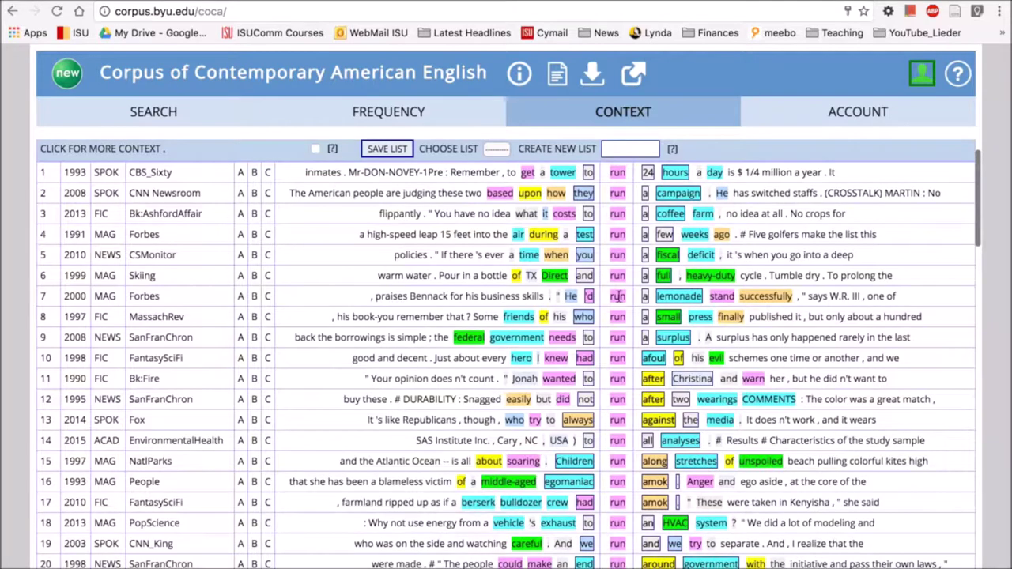
{"action": "scroll", "coordinate": [629, 497], "scroll_direction": "down", "scroll_amount": 3}
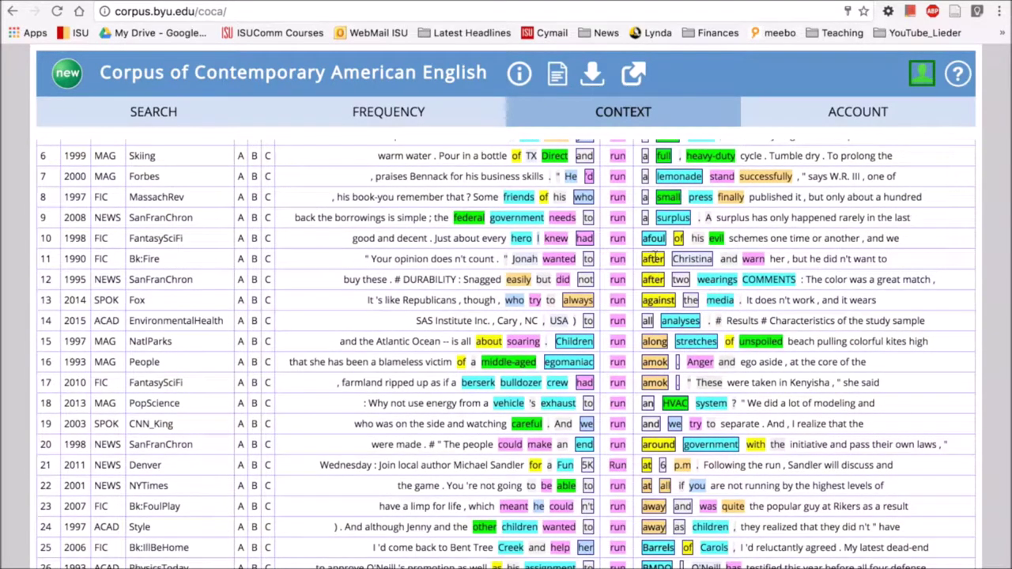
{"action": "scroll", "coordinate": [656, 293], "scroll_direction": "down", "scroll_amount": 5}
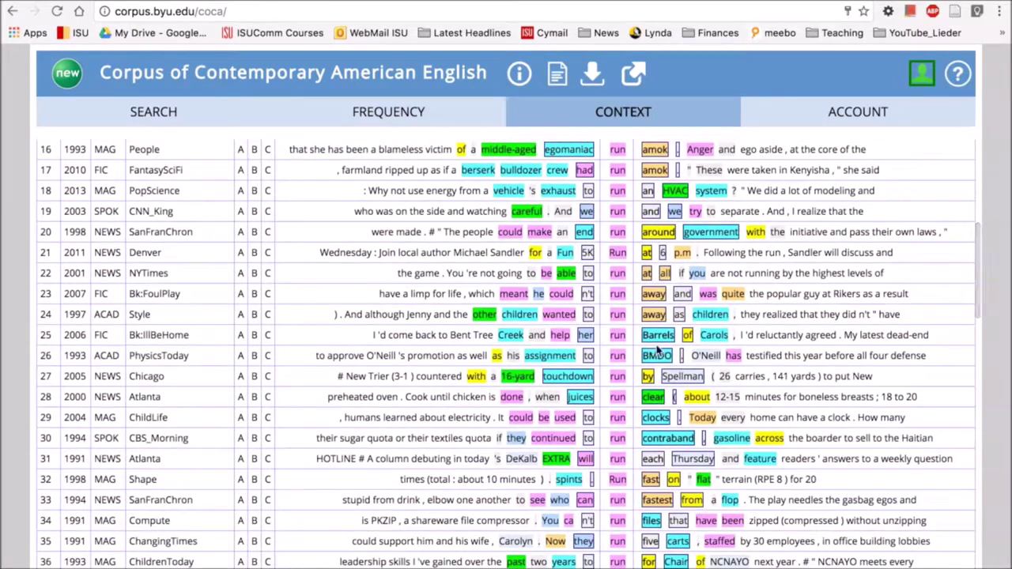
{"action": "scroll", "coordinate": [648, 356], "scroll_direction": "down", "scroll_amount": 4}
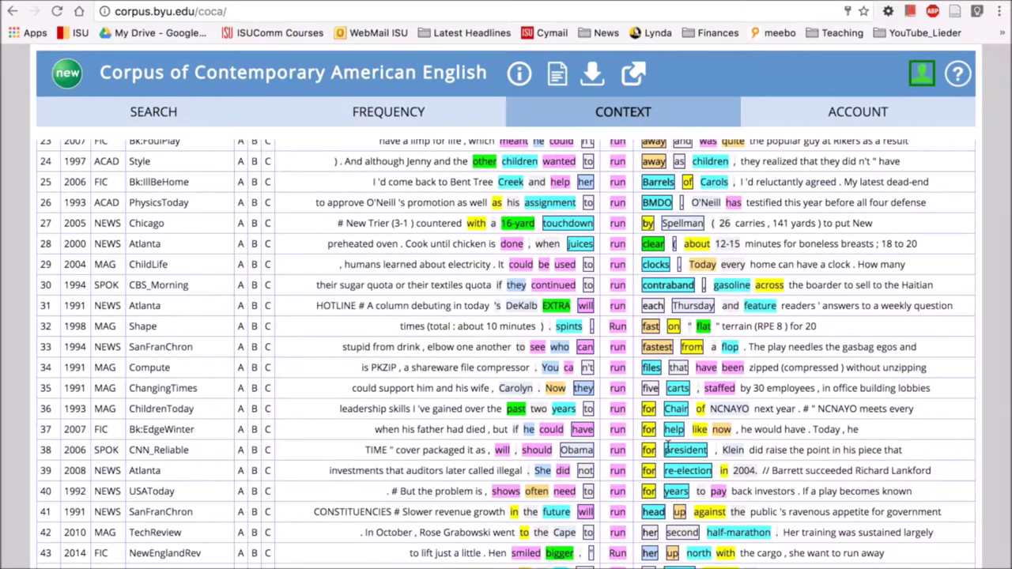
{"action": "scroll", "coordinate": [668, 445], "scroll_direction": "down", "scroll_amount": 4}
{"action": "scroll", "coordinate": [668, 445], "scroll_direction": "up", "scroll_amount": 8}
{"action": "scroll", "coordinate": [668, 446], "scroll_direction": "up", "scroll_amount": 5}
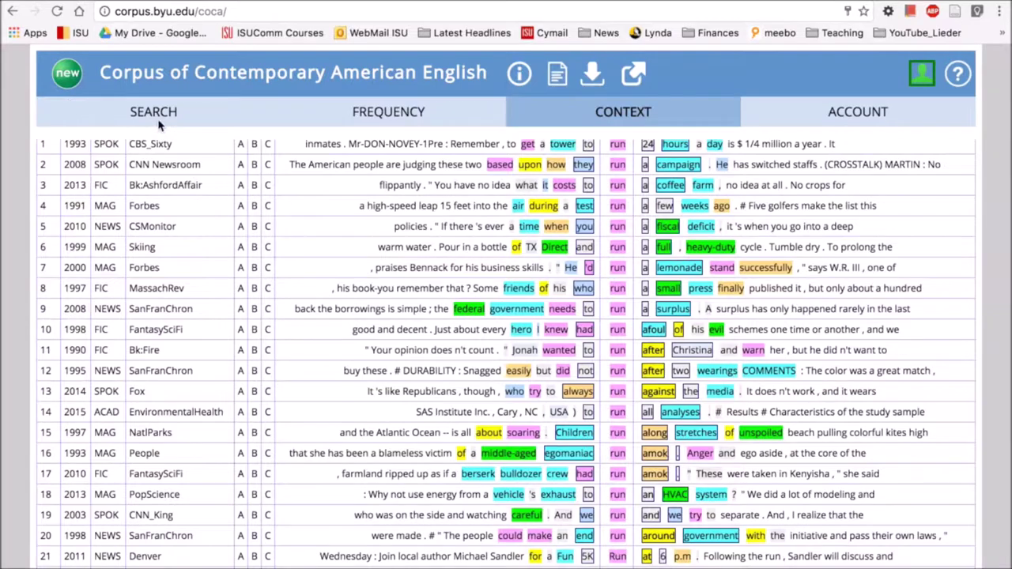
{"action": "left_click", "coordinate": [158, 121]}
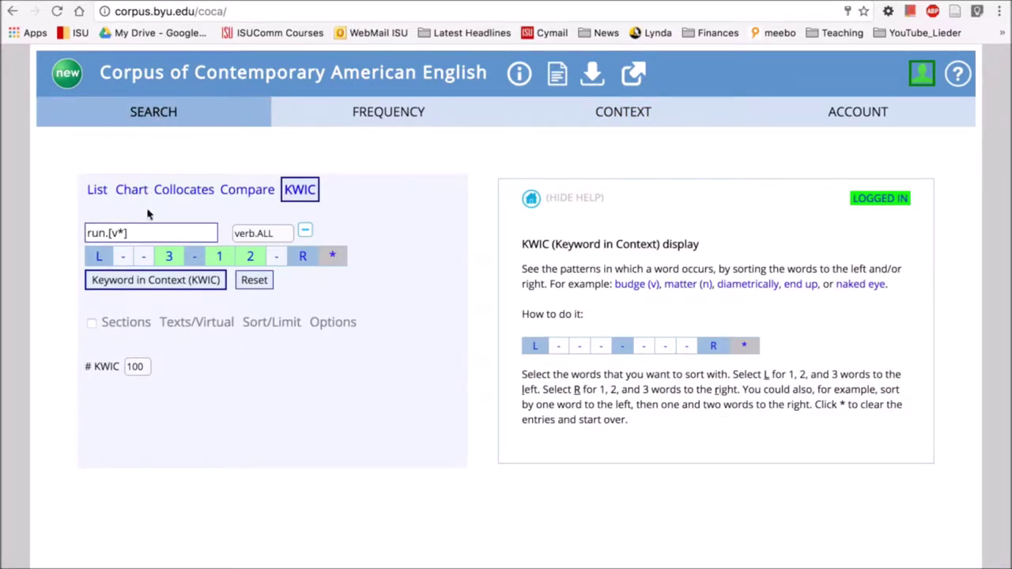
Replace run.[v*] with 'take a run' and remove the part-of-speech field.
{"action": "left_click", "coordinate": [144, 232]}
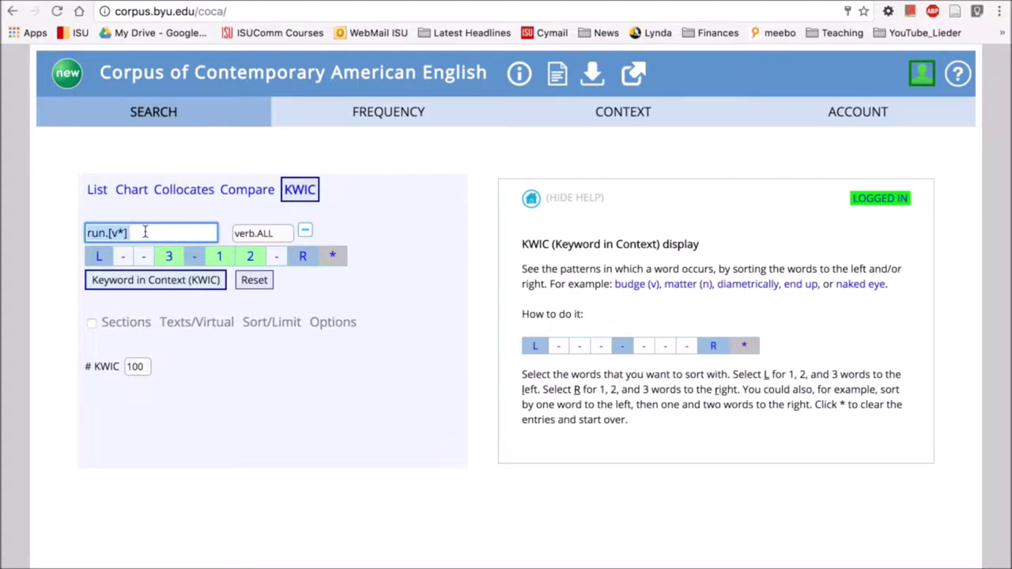
{"action": "type", "text": "run"}
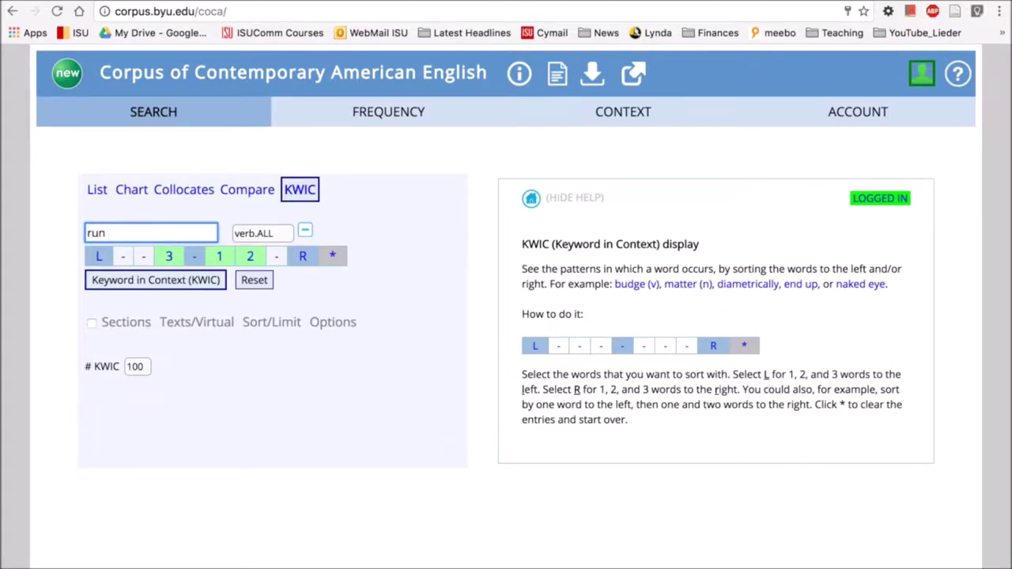
{"action": "key", "text": "BackSpace"}
{"action": "key", "text": "BackSpace"}
{"action": "key", "text": "BackSpace"}
{"action": "type", "text": "take a run"}
{"action": "left_click", "coordinate": [306, 230]}
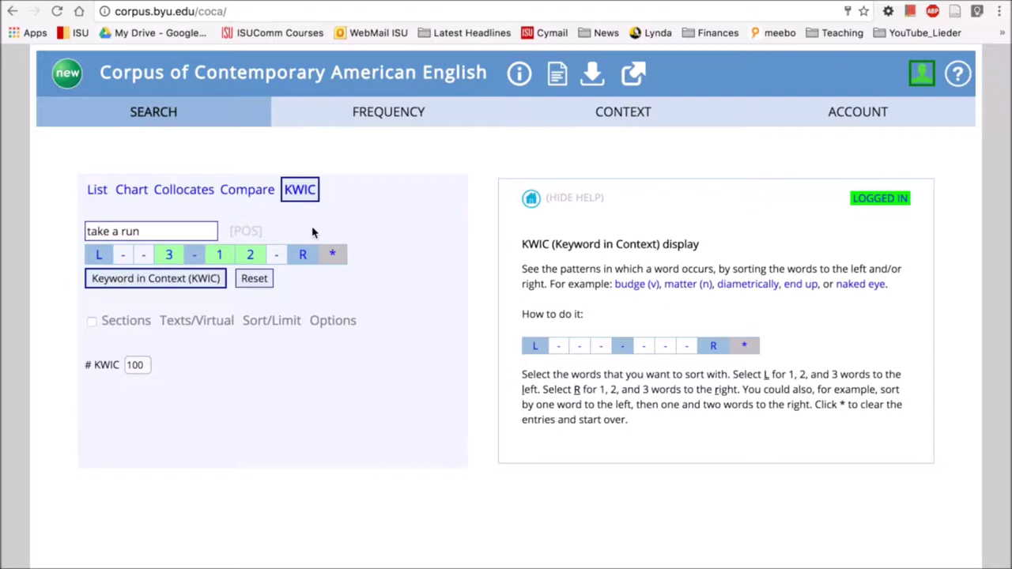
Run the 'take a run' KWIC search, glance at the results, and return to the form.
{"action": "left_click", "coordinate": [164, 283]}
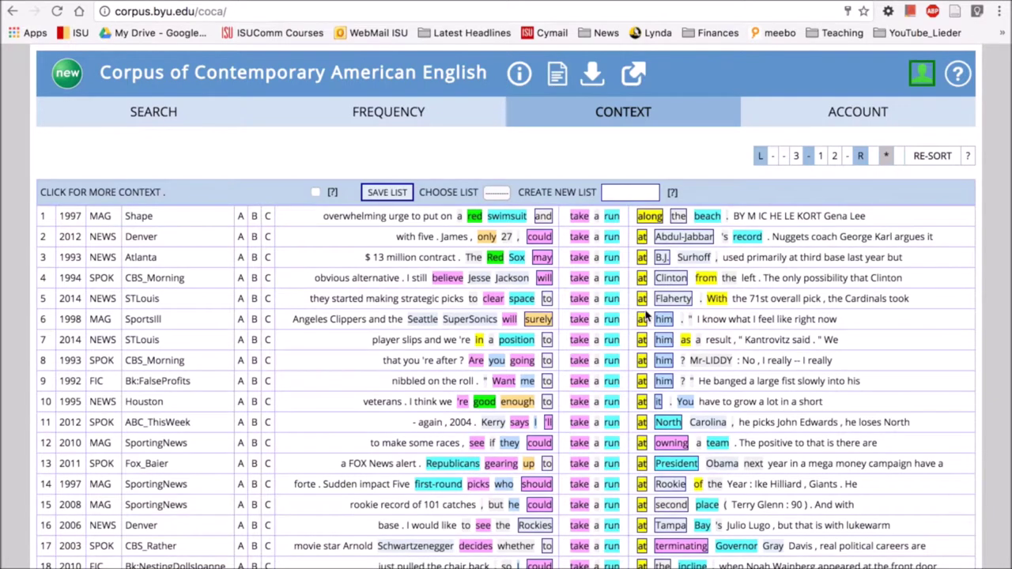
{"action": "scroll", "coordinate": [647, 315], "scroll_direction": "down", "scroll_amount": 1}
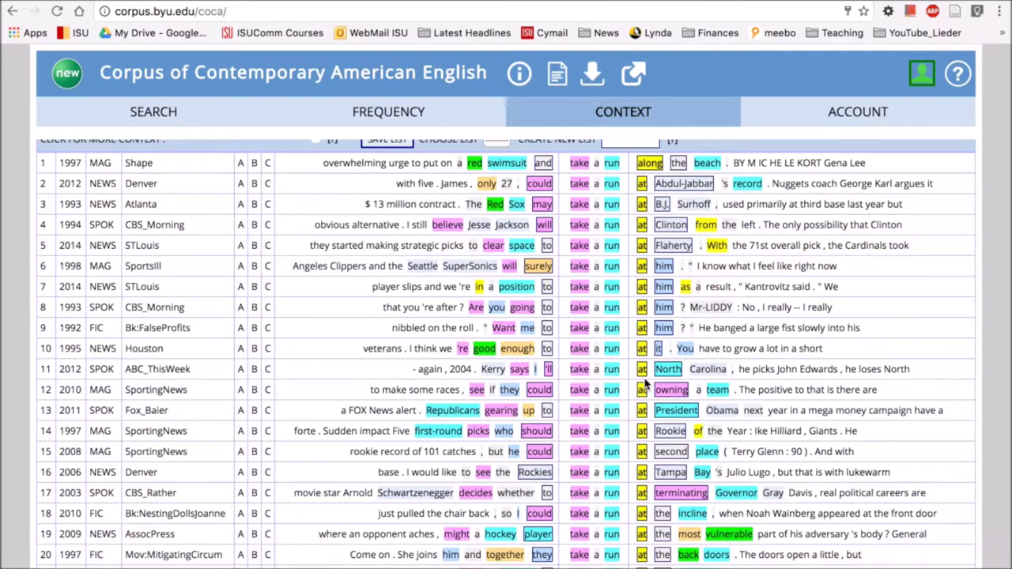
{"action": "left_click", "coordinate": [152, 115]}
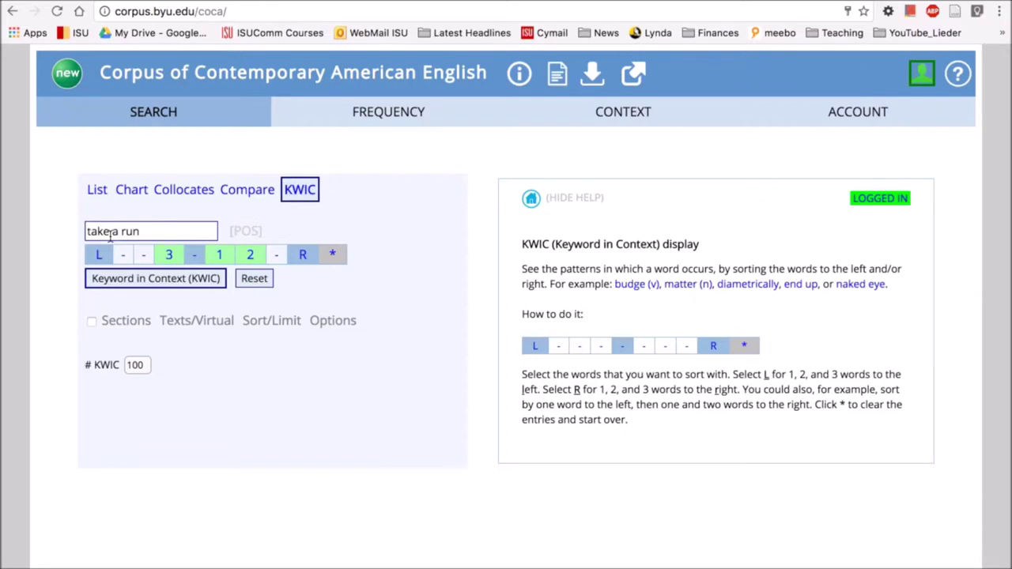
Search KWIC for 'go for a run' again and browse lines followed by after, and, anywhere, around.
{"action": "left_click_drag", "start_coordinate": [142, 231], "coordinate": [82, 225]}
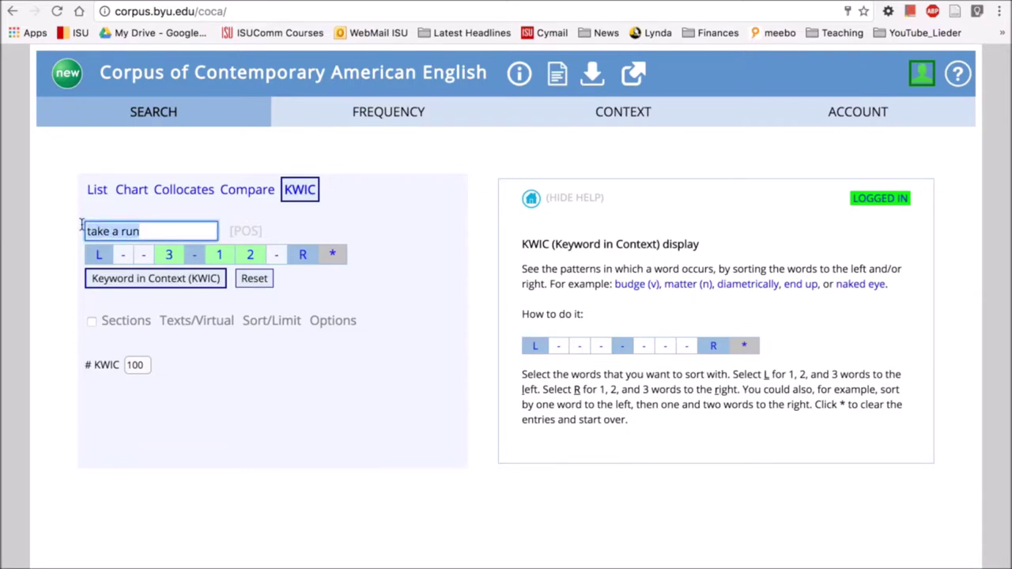
{"action": "type", "text": "go "}
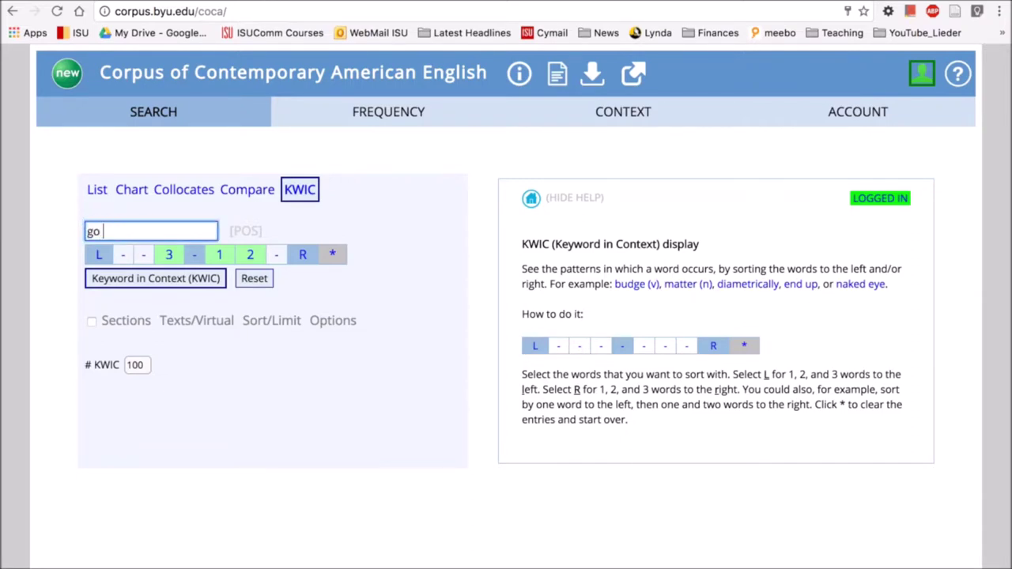
{"action": "type", "text": "for a run"}
{"action": "left_click", "coordinate": [192, 284]}
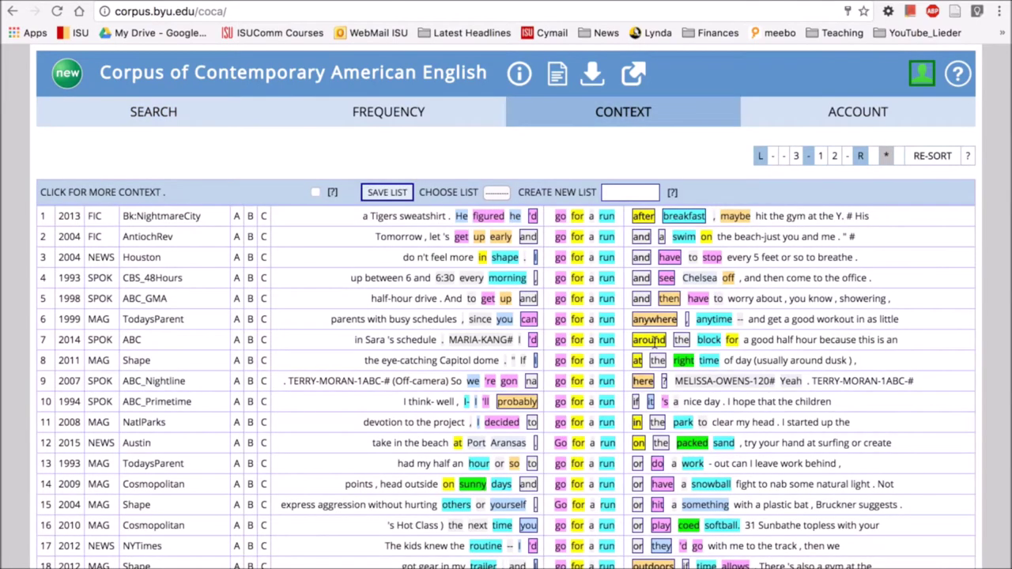
{"action": "scroll", "coordinate": [653, 344], "scroll_direction": "down", "scroll_amount": 4}
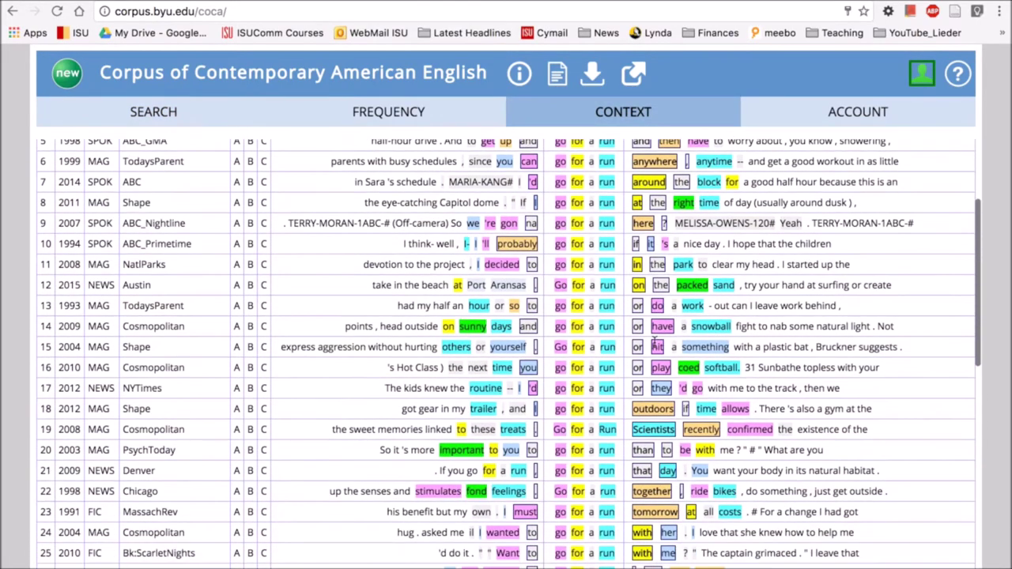
{"action": "scroll", "coordinate": [654, 342], "scroll_direction": "down", "scroll_amount": 5}
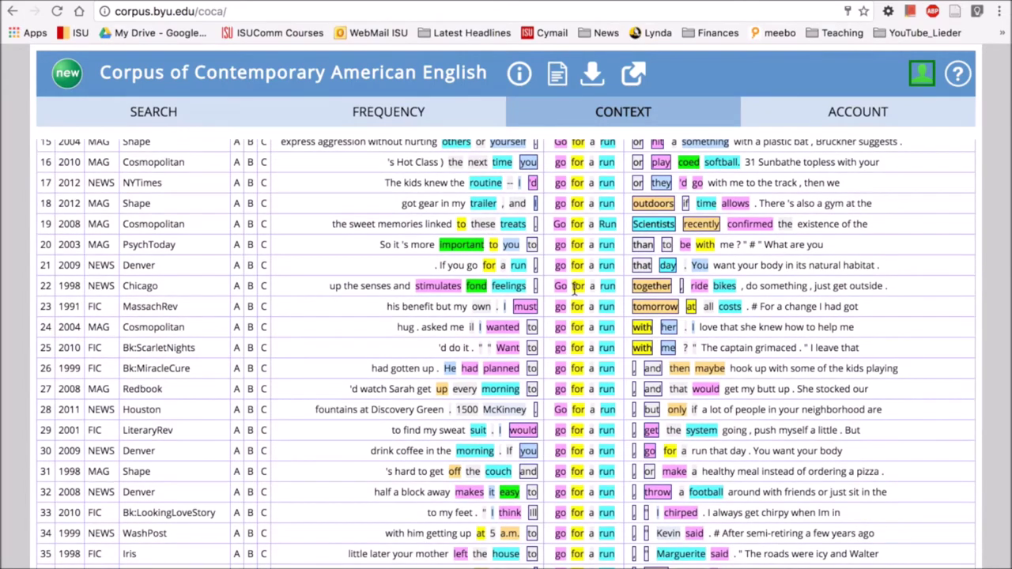
{"action": "scroll", "coordinate": [575, 290], "scroll_direction": "up", "scroll_amount": 10}
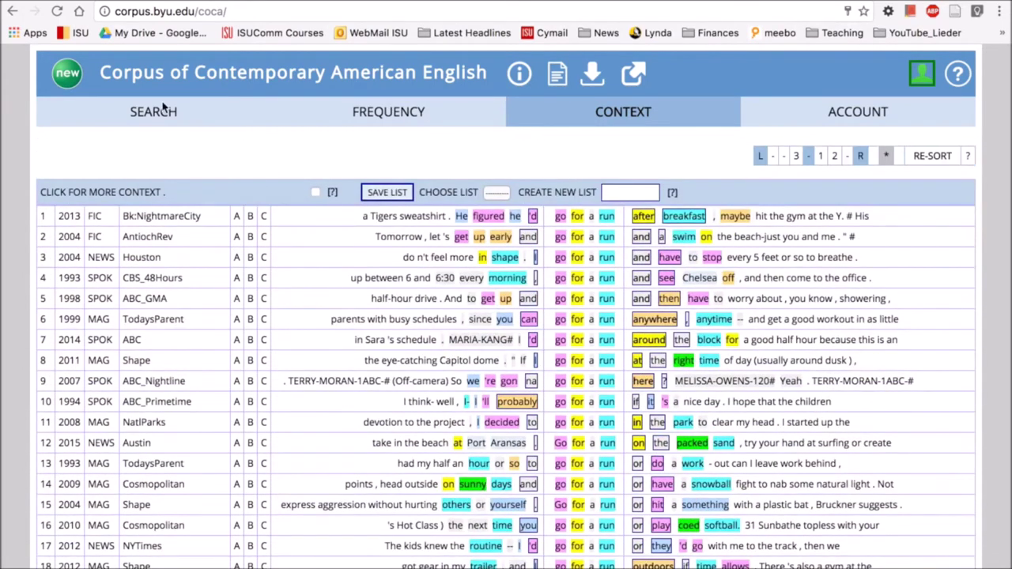